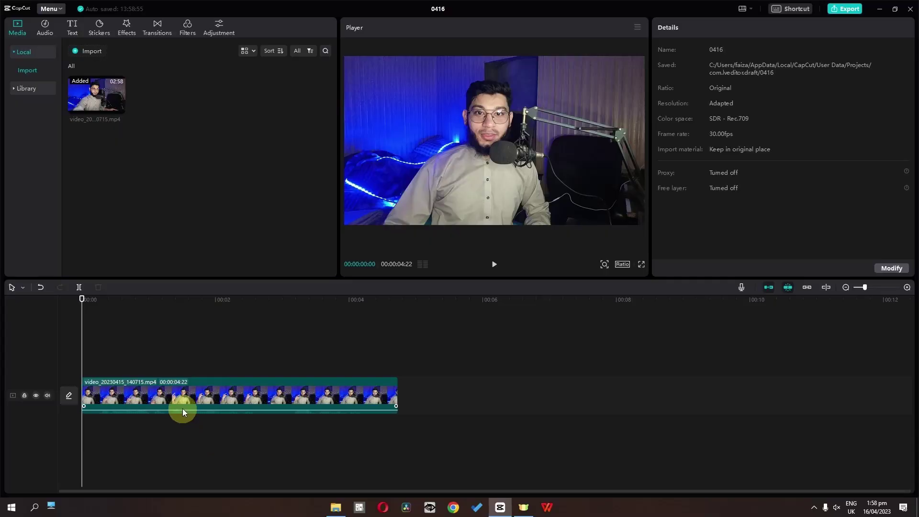
- Copy the speaker clip and paste the duplicate onto a new track directly above it
{"action": "right_click", "coordinate": [182, 401]}
{"action": "left_click", "coordinate": [207, 282]}
{"action": "right_click", "coordinate": [200, 323]}
{"action": "left_click", "coordinate": [205, 329]}
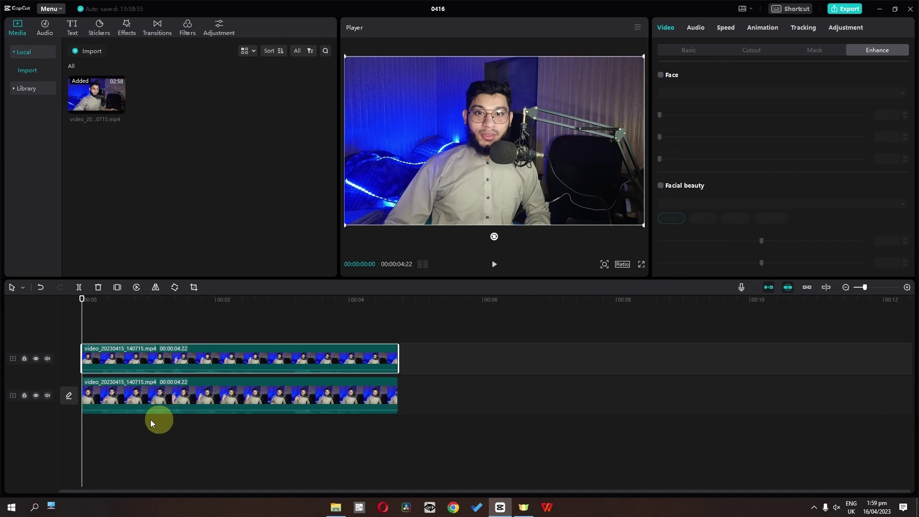
- Mute the duplicate clip's volume to -∞dB and apply Auto cutout to isolate the speaker
{"action": "left_click", "coordinate": [695, 28]}
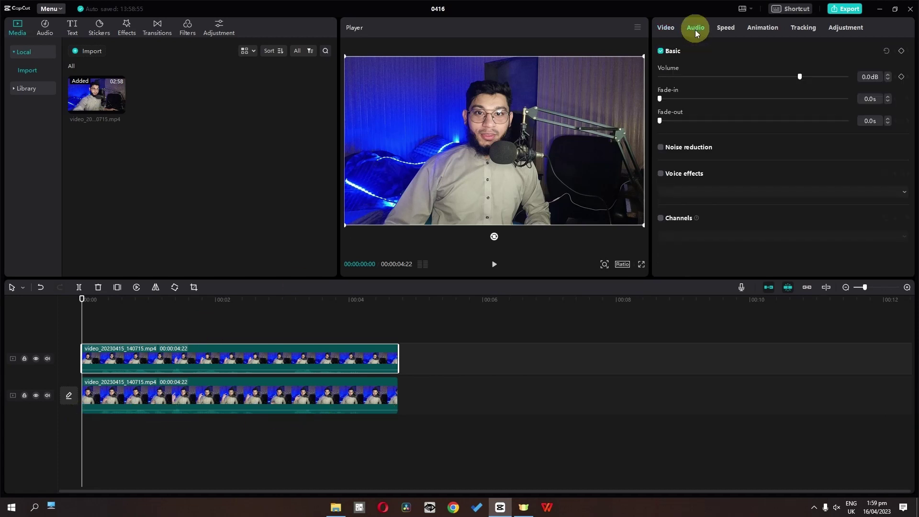
{"action": "left_click_drag", "start_coordinate": [737, 77], "coordinate": [552, 86]}
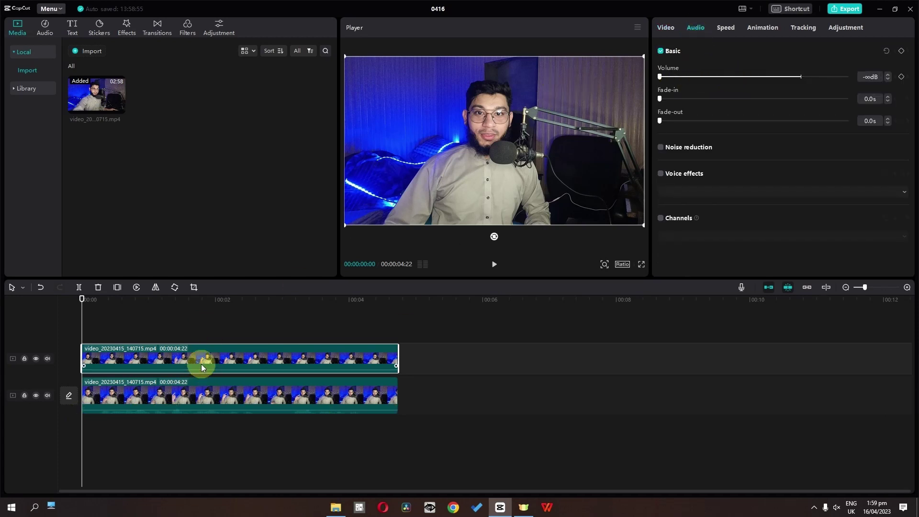
{"action": "left_click", "coordinate": [670, 33]}
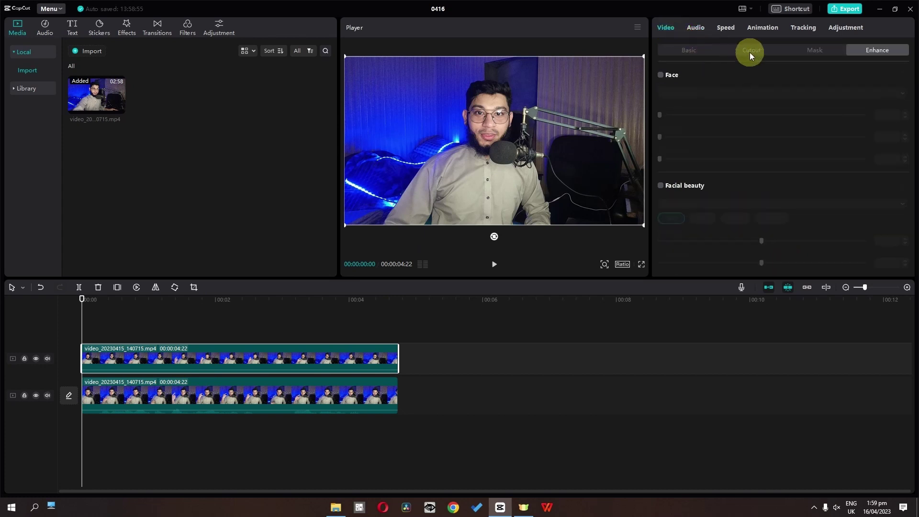
{"action": "left_click", "coordinate": [749, 50]}
{"action": "left_click", "coordinate": [661, 164]}
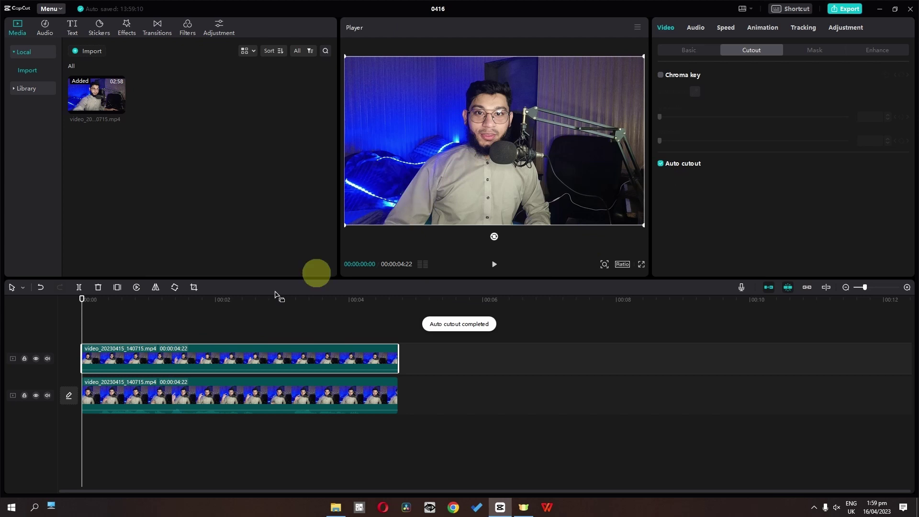
- Hide and reshow the bottom video track to check the cutout result
{"action": "left_click", "coordinate": [36, 396]}
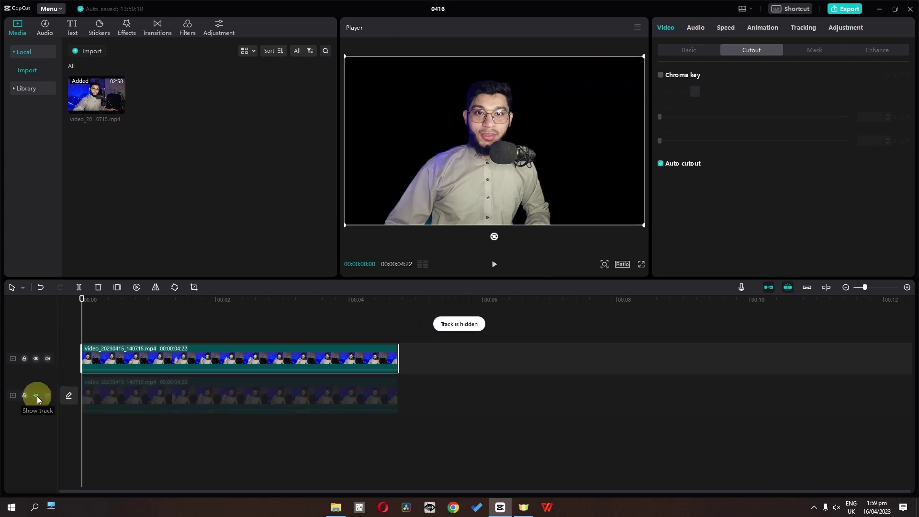
{"action": "left_click", "coordinate": [36, 396]}
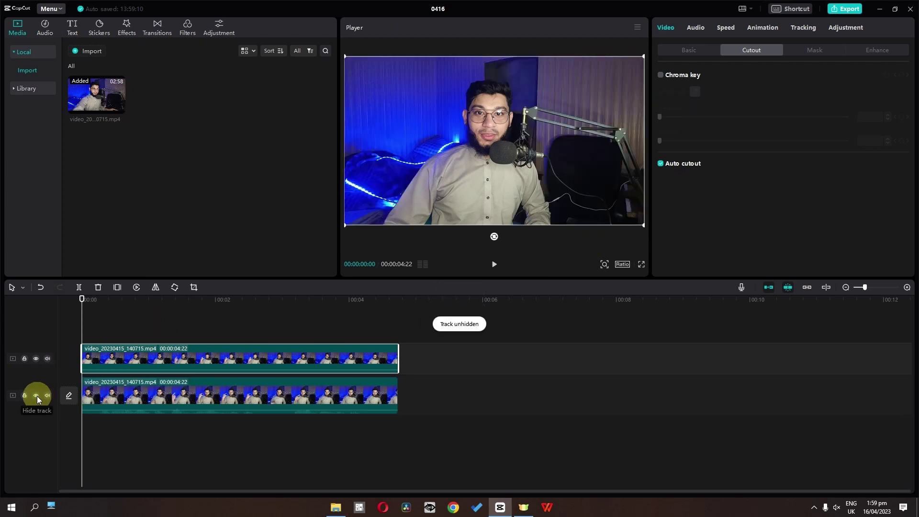
{"action": "left_click", "coordinate": [72, 29]}
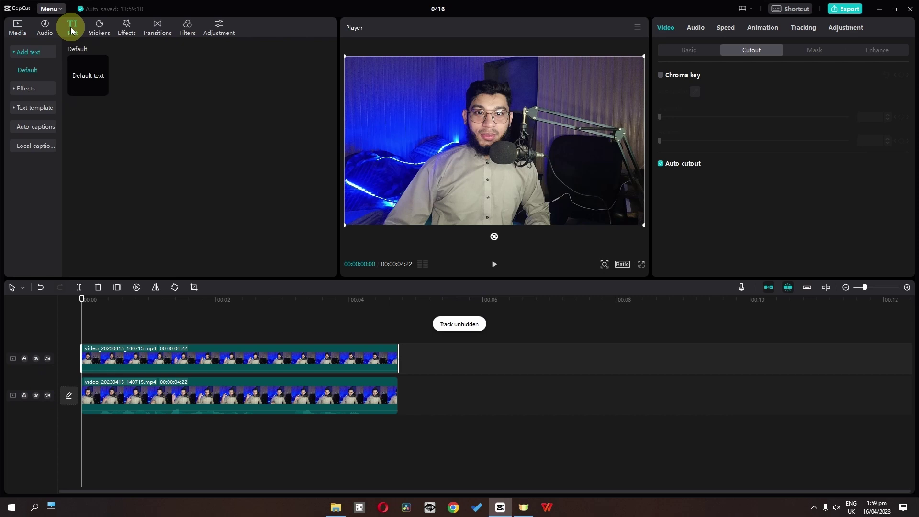
- Add a default text clip stretched toward the video end and reword it to 'Text Behind'
{"action": "left_click", "coordinate": [102, 90]}
{"action": "left_click_drag", "start_coordinate": [281, 334], "coordinate": [394, 332]}
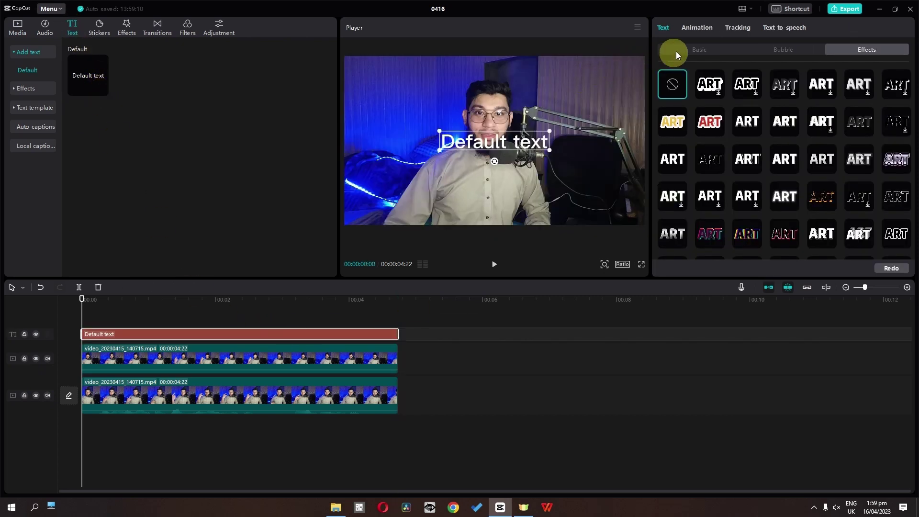
{"action": "left_click", "coordinate": [680, 50]}
{"action": "left_click", "coordinate": [699, 82]}
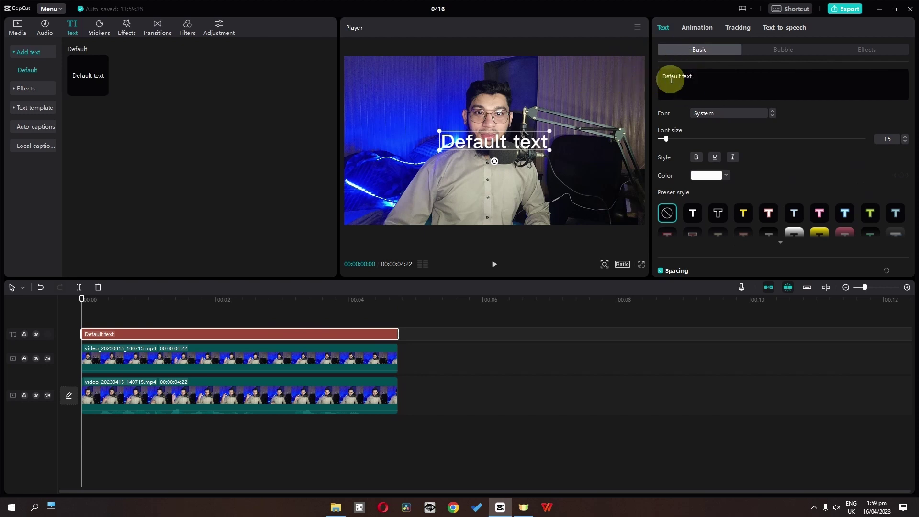
{"action": "type", "text": "Text Behind"}
- Set the title font size to 35, move it near the top, and apply a glowing text effect
{"action": "left_click_drag", "start_coordinate": [665, 139], "coordinate": [683, 140]}
{"action": "left_click_drag", "start_coordinate": [595, 147], "coordinate": [591, 117]}
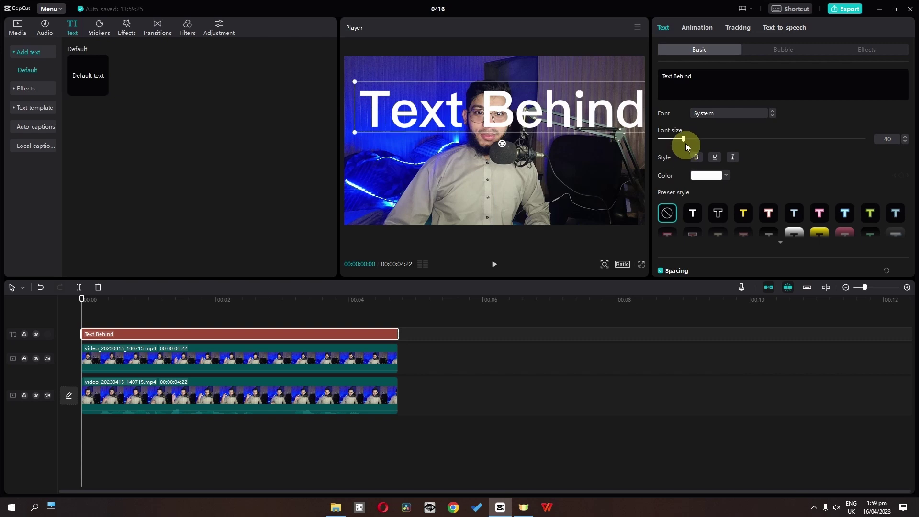
{"action": "left_click_drag", "start_coordinate": [685, 142], "coordinate": [682, 142]}
{"action": "left_click", "coordinate": [841, 50]}
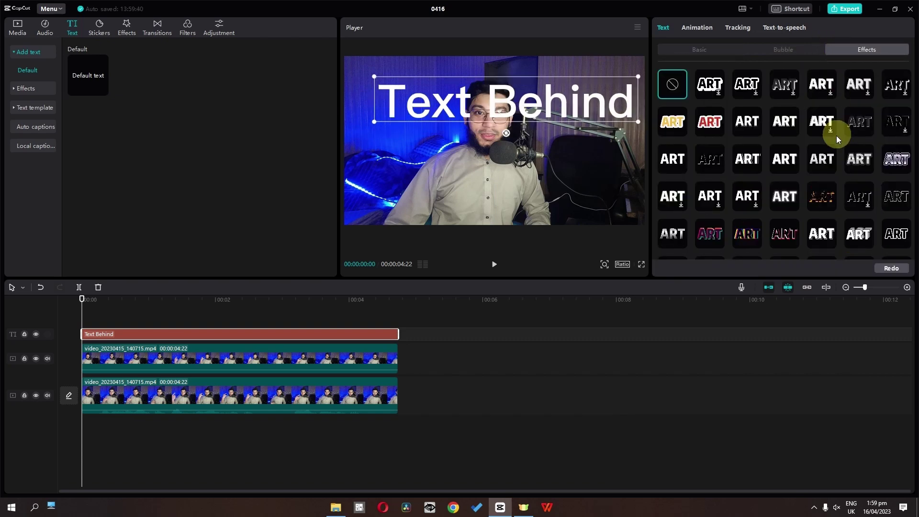
{"action": "left_click", "coordinate": [828, 158]}
{"action": "left_click", "coordinate": [853, 158]}
{"action": "scroll", "coordinate": [842, 157], "scroll_direction": "down", "scroll_amount": 3}
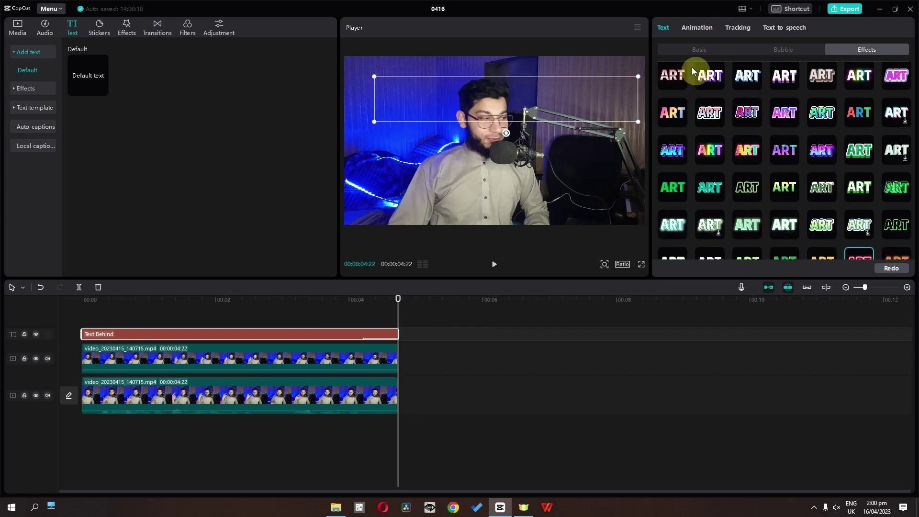
- Give the title the Jolt in-animation lasting 1.2 seconds
{"action": "left_click", "coordinate": [684, 29]}
{"action": "left_click", "coordinate": [755, 85]}
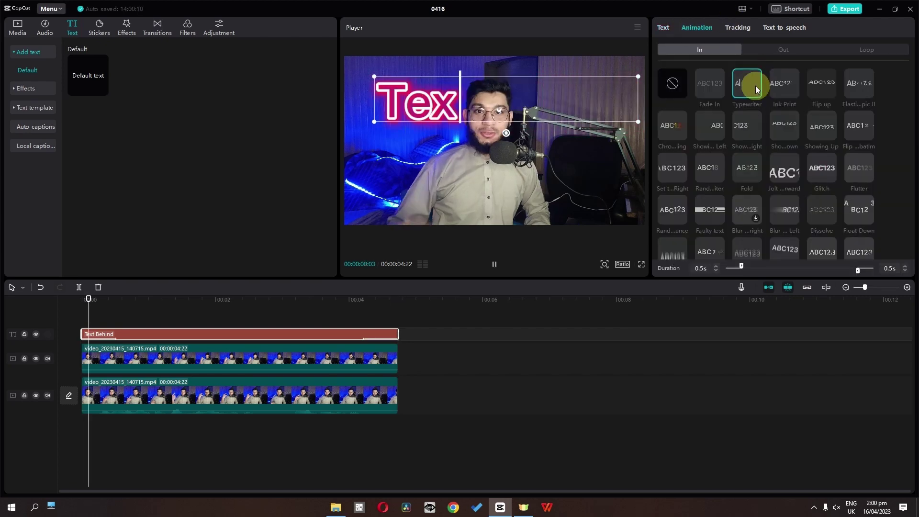
{"action": "left_click", "coordinate": [786, 91]}
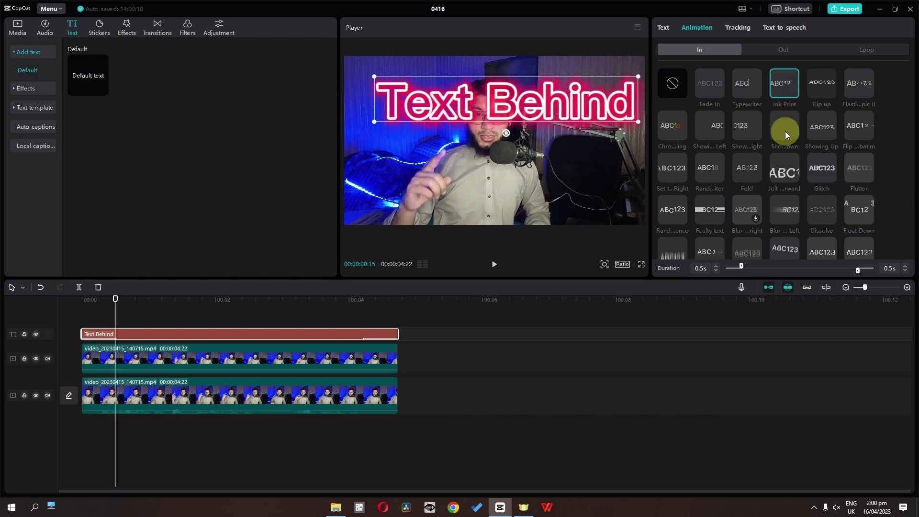
{"action": "left_click", "coordinate": [783, 172]}
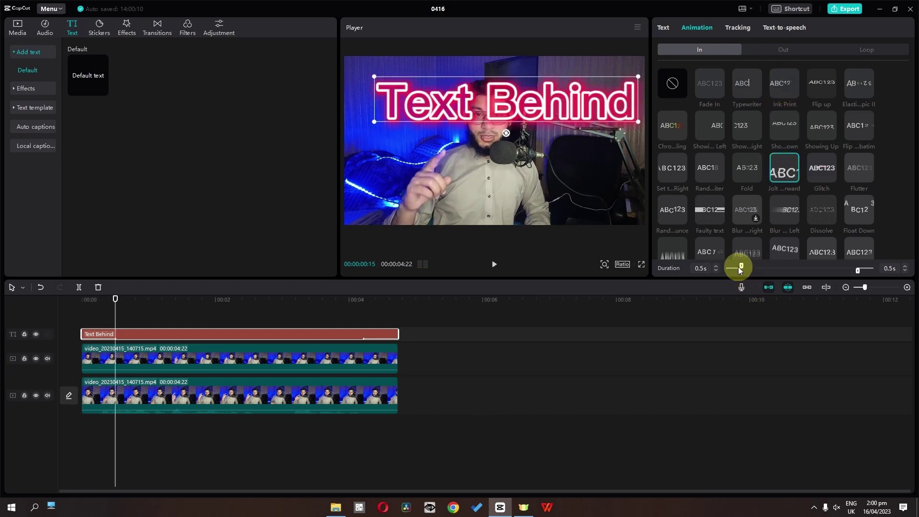
{"action": "left_click_drag", "start_coordinate": [756, 267], "coordinate": [762, 266]}
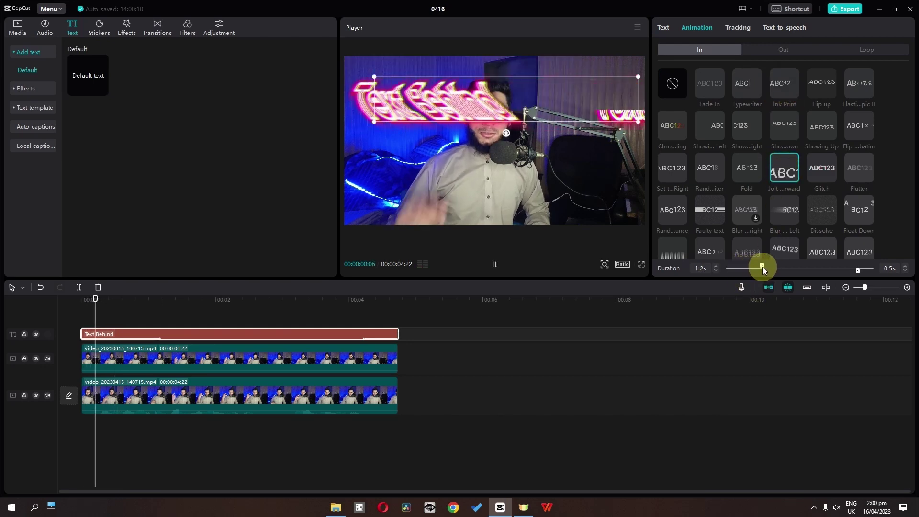
- Give the title the Flutter out-animation lasting 0.8 seconds
{"action": "left_click", "coordinate": [778, 50]}
{"action": "left_click", "coordinate": [816, 206]}
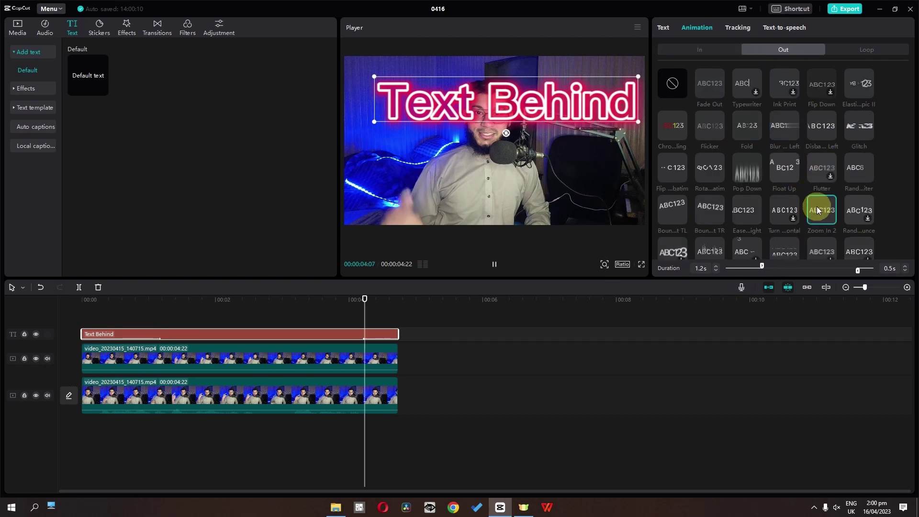
{"action": "left_click", "coordinate": [781, 174]}
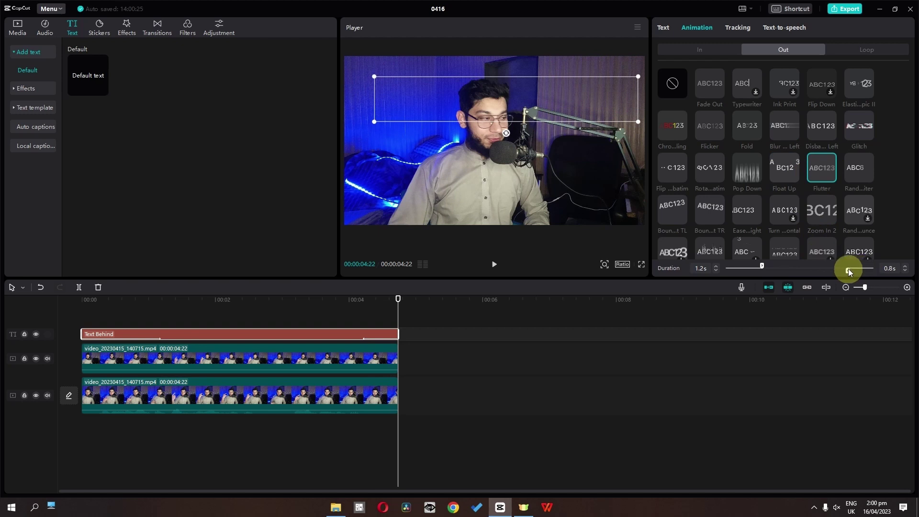
{"action": "left_click_drag", "start_coordinate": [848, 269], "coordinate": [845, 268]}
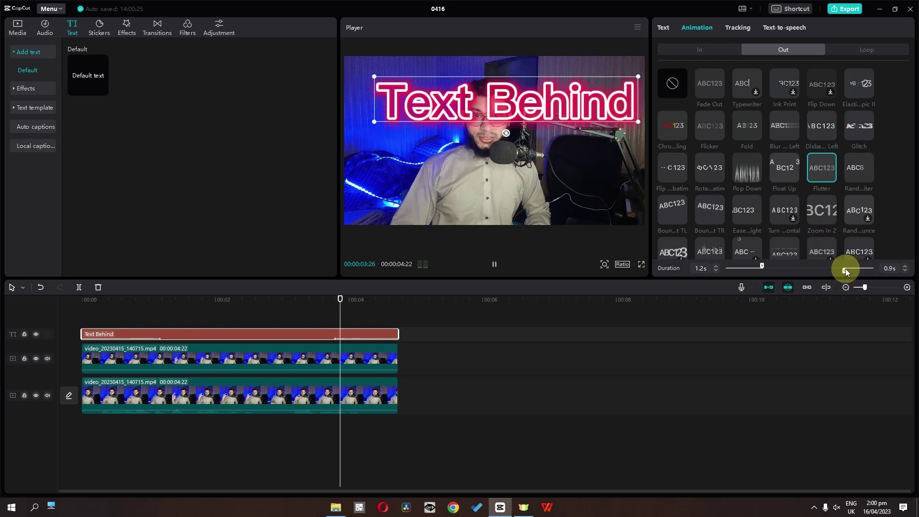
- Combine the title and bottom speaker clip into a compound clip, then play from the start
{"action": "left_click", "coordinate": [295, 334]}
{"action": "left_click", "coordinate": [283, 394], "text": "ctrl"}
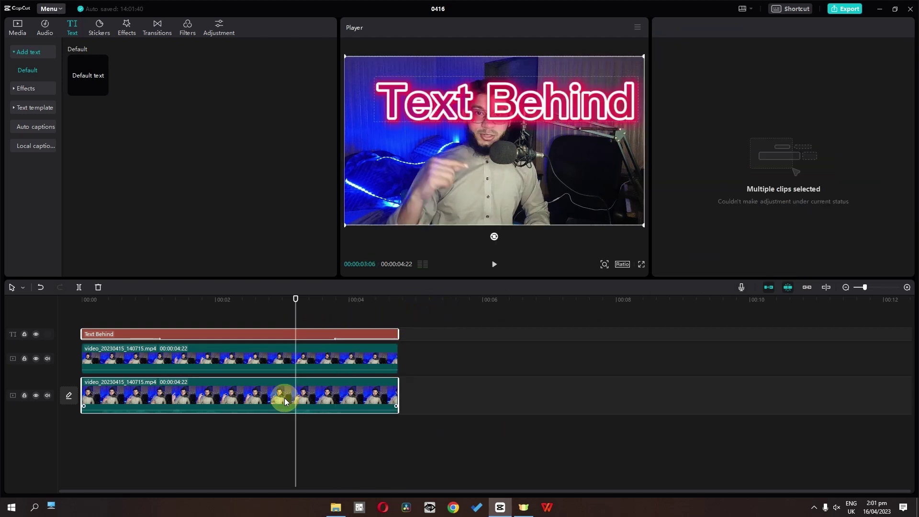
{"action": "right_click", "coordinate": [285, 396]}
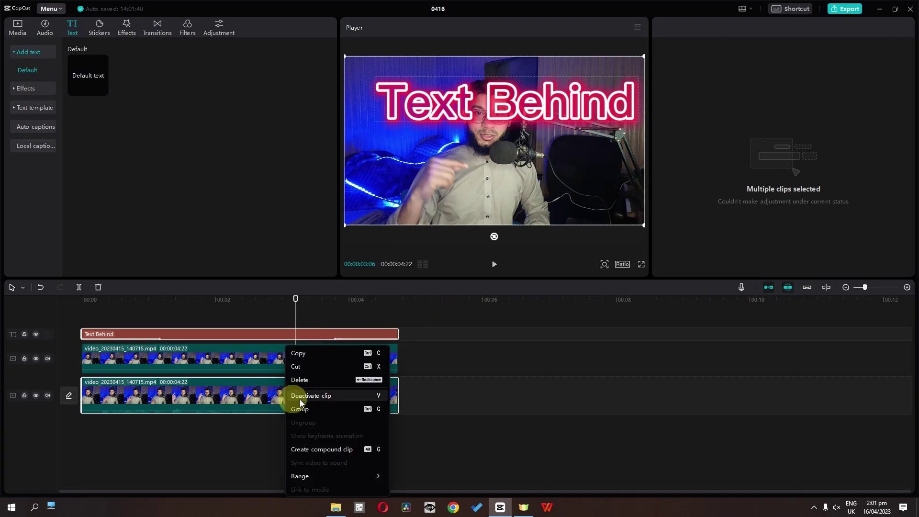
{"action": "left_click", "coordinate": [328, 451]}
{"action": "left_click_drag", "start_coordinate": [296, 322], "coordinate": [6, 322]}
{"action": "key", "text": "space"}
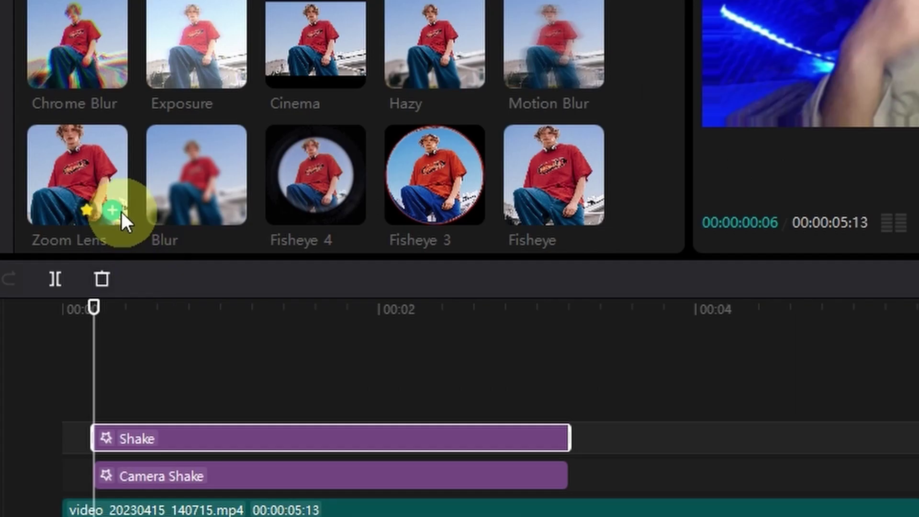
- Add the Zoom Lens effect, hide its track, and shift the Shake and Camera Shake effects later
{"action": "left_click", "coordinate": [113, 210]}
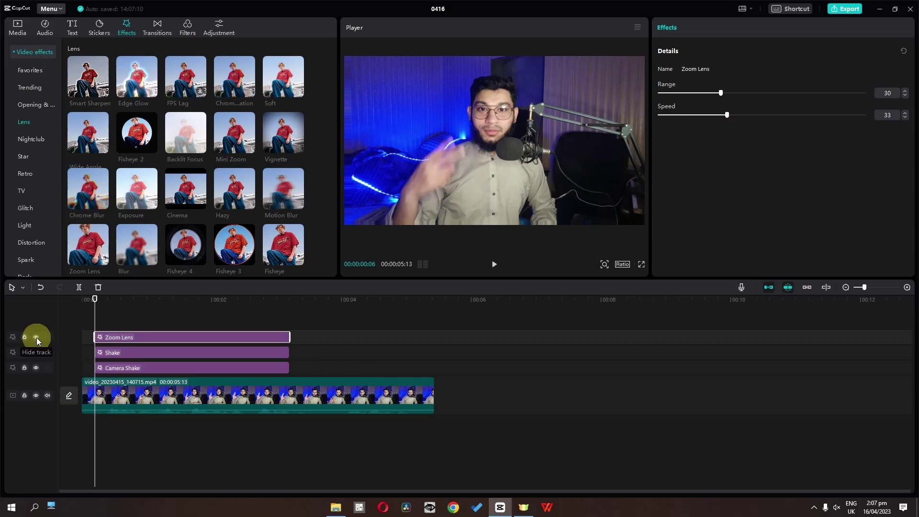
{"action": "left_click", "coordinate": [36, 337]}
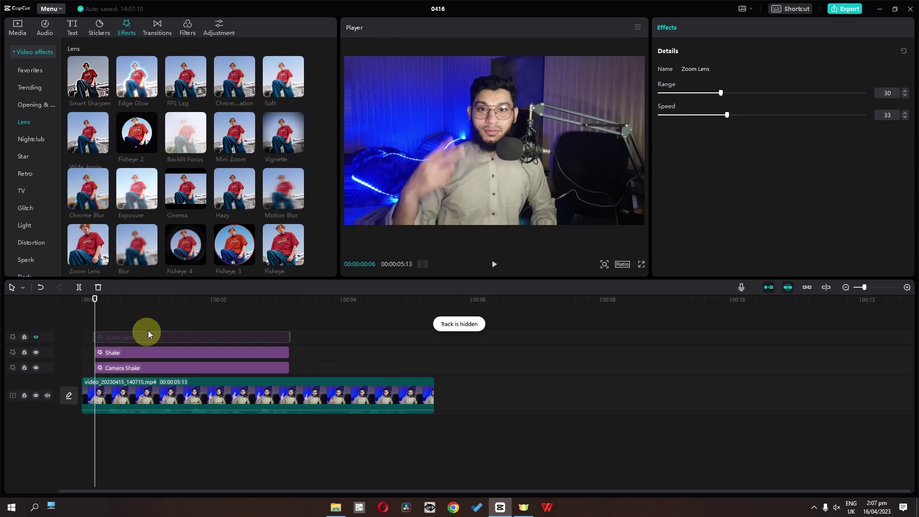
{"action": "left_click", "coordinate": [100, 305]}
{"action": "left_click", "coordinate": [143, 301]}
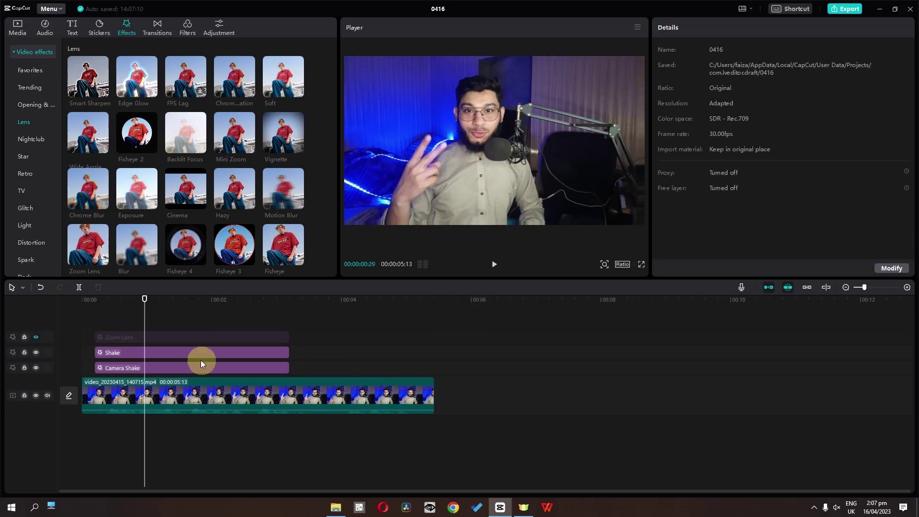
{"action": "mouse_move", "coordinate": [261, 363]}
{"action": "left_mouse_down"}
{"action": "mouse_move", "coordinate": [276, 366]}
{"action": "mouse_move", "coordinate": [249, 368]}
{"action": "left_mouse_up"}
- Nudge Camera Shake speed up, set Shake strength 20 and speed 26, and preview
{"action": "left_click", "coordinate": [188, 368]}
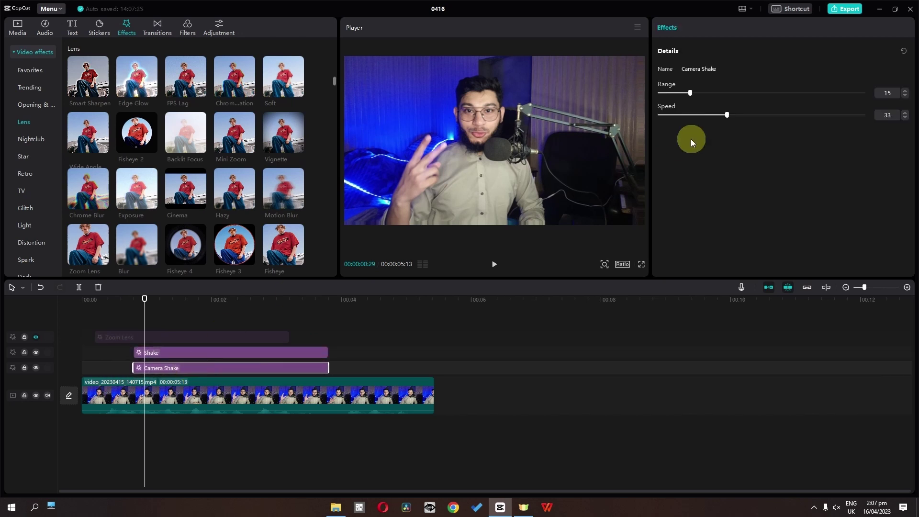
{"action": "left_click_drag", "start_coordinate": [708, 116], "coordinate": [722, 117]}
{"action": "left_click", "coordinate": [217, 353]}
{"action": "left_click", "coordinate": [765, 89]}
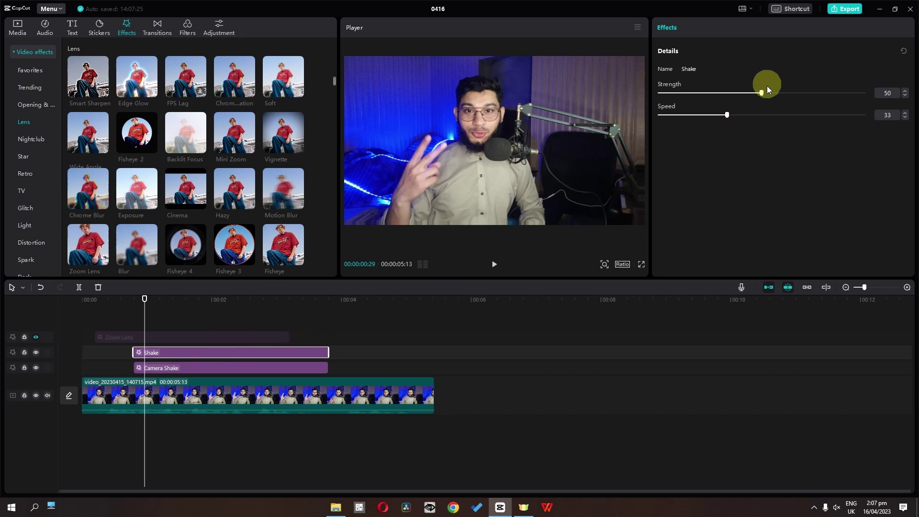
{"action": "left_click_drag", "start_coordinate": [765, 92], "coordinate": [711, 115]}
{"action": "left_click", "coordinate": [122, 330]}
{"action": "key", "text": "space"}
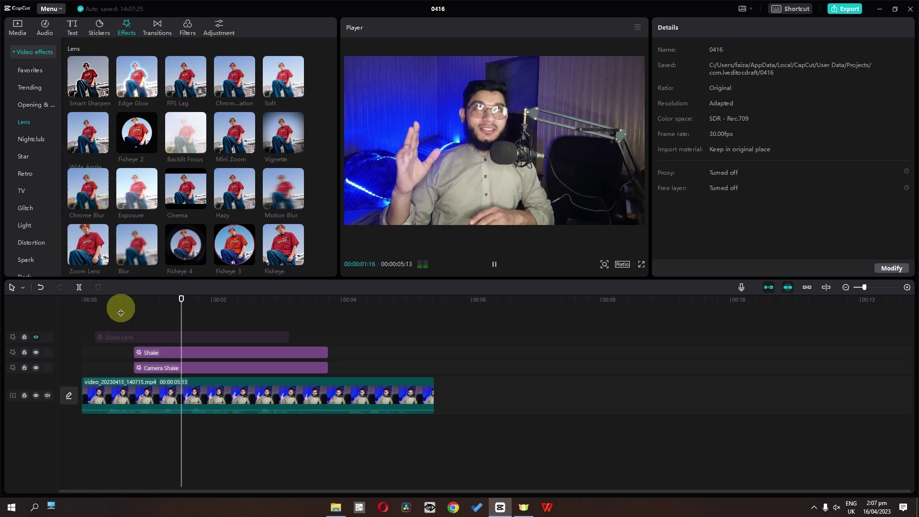
{"action": "key", "text": "space"}
- Raise Camera Shake speed to 51 and range to 32, then preview
{"action": "left_click", "coordinate": [176, 368]}
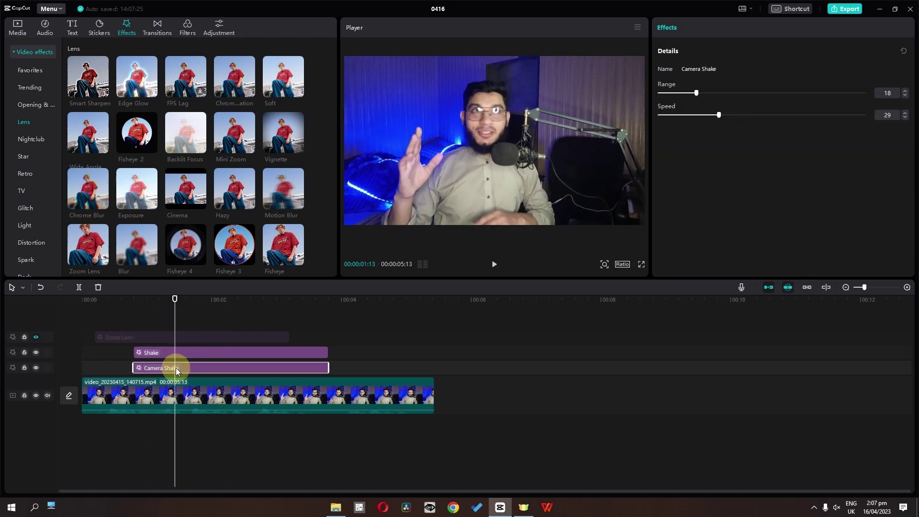
{"action": "left_click_drag", "start_coordinate": [702, 120], "coordinate": [756, 116]}
{"action": "left_click_drag", "start_coordinate": [697, 93], "coordinate": [728, 93]}
{"action": "left_click", "coordinate": [133, 316]}
{"action": "key", "text": "space"}
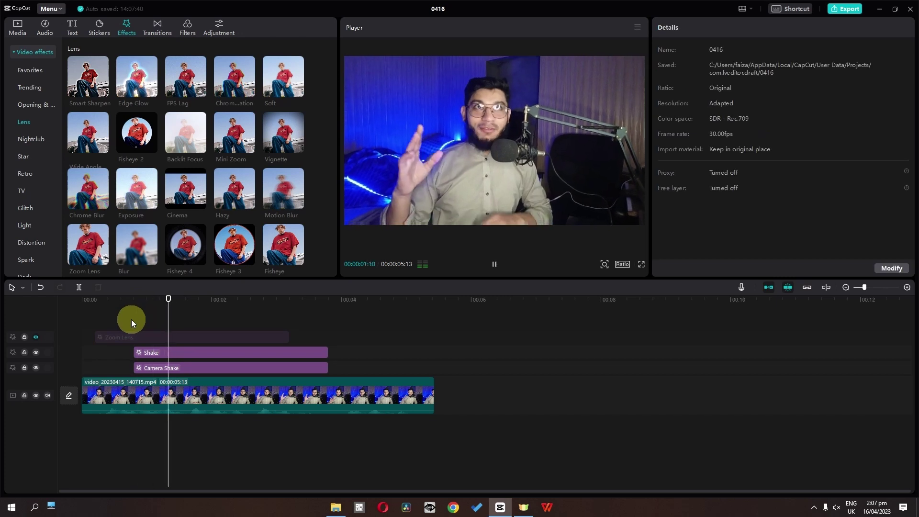
- Reduce the Shake effect strength to 14 and preview the result
{"action": "left_click", "coordinate": [142, 352]}
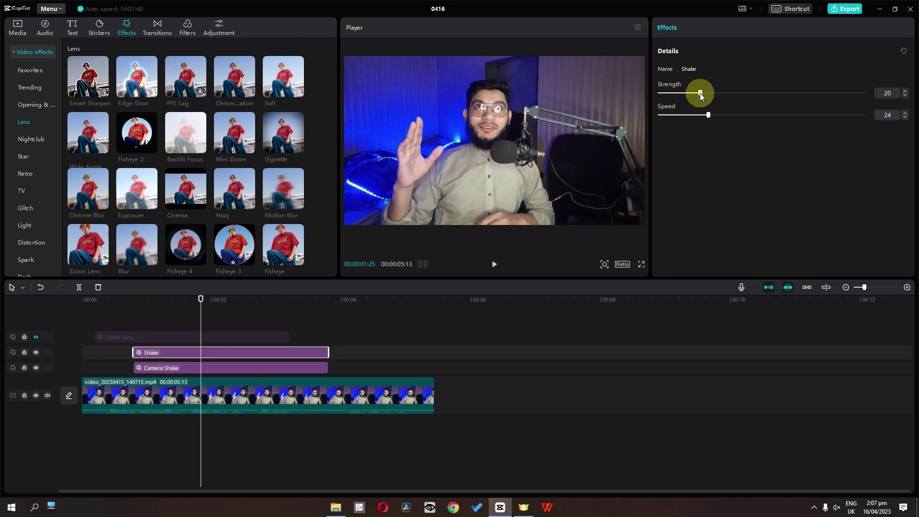
{"action": "left_click_drag", "start_coordinate": [699, 95], "coordinate": [683, 95]}
{"action": "left_click", "coordinate": [132, 312]}
{"action": "key", "text": "space"}
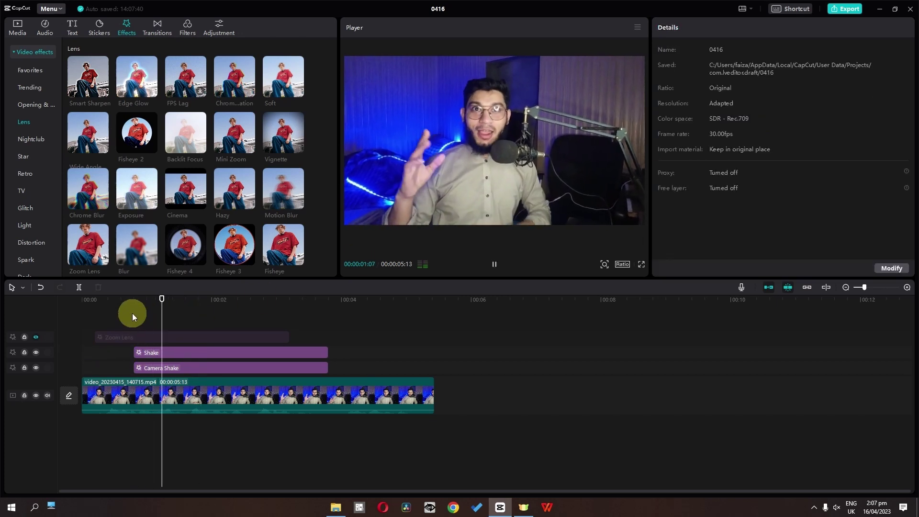
{"action": "key", "text": "space"}
- Unhide the Zoom Lens track, move its effect slightly later, and play the edit
{"action": "left_click", "coordinate": [153, 336]}
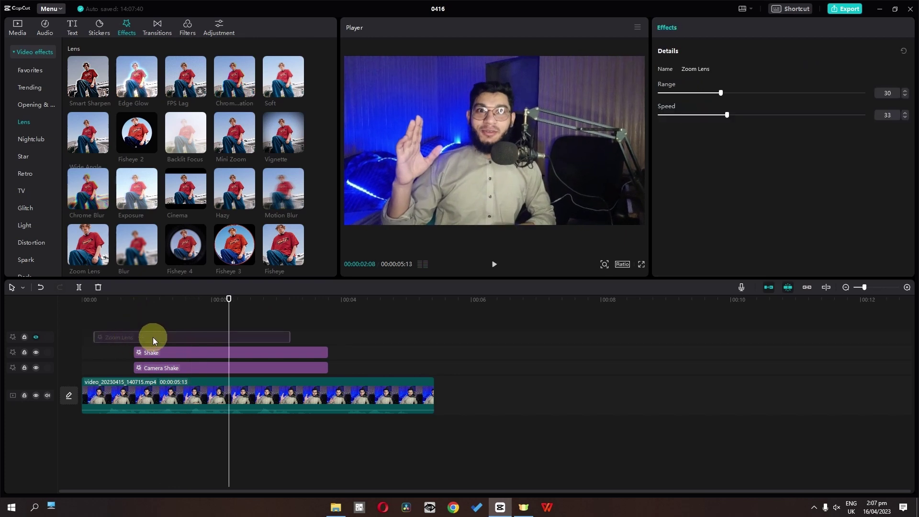
{"action": "left_click", "coordinate": [35, 337]}
{"action": "left_click_drag", "start_coordinate": [126, 340], "coordinate": [151, 341]}
{"action": "left_click", "coordinate": [110, 318]}
{"action": "key", "text": "space"}
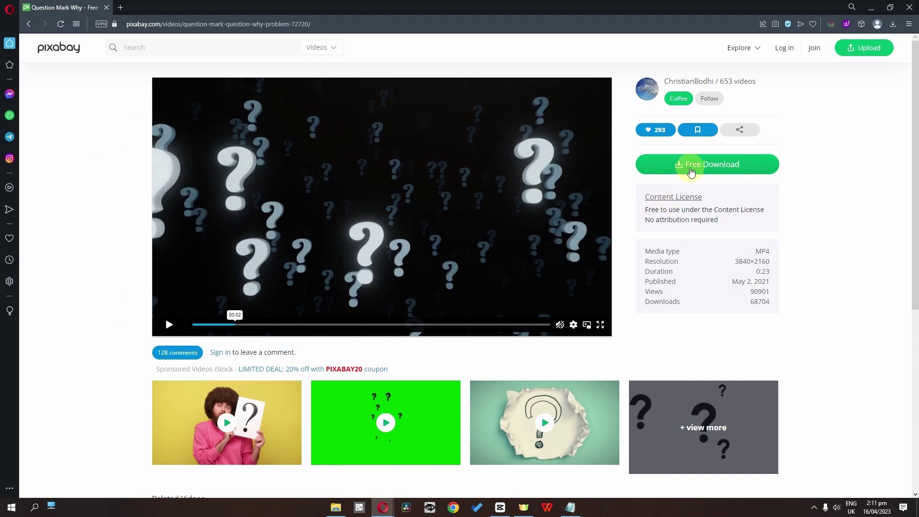
- Download the free Pixabay question-mark video and place it on a track above the speaker clip
{"action": "left_click", "coordinate": [691, 167]}
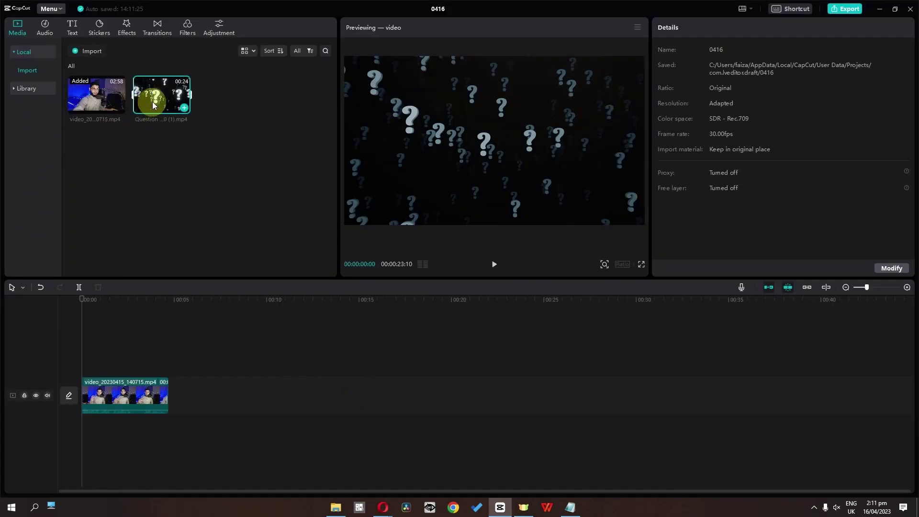
{"action": "left_click_drag", "start_coordinate": [152, 103], "coordinate": [72, 359]}
- Trim the question-mark overlay so it ends with the speaker clip
{"action": "left_click", "coordinate": [508, 357]}
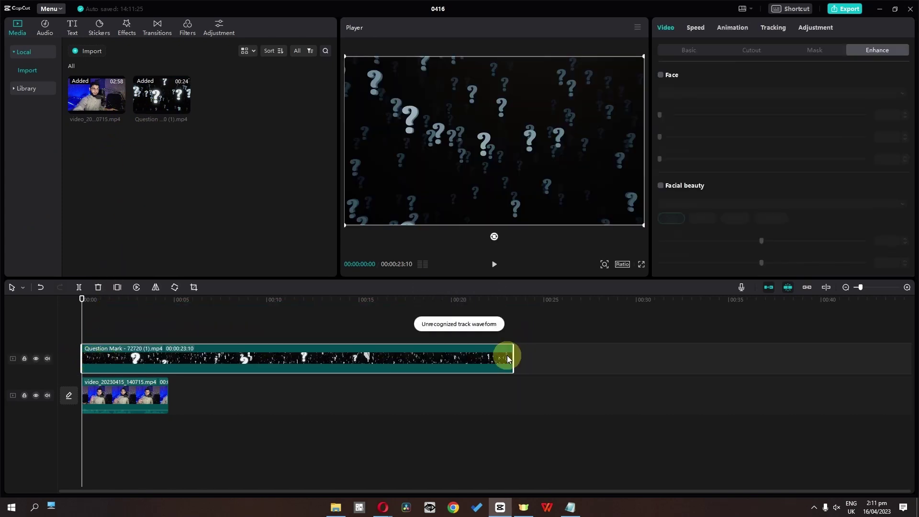
{"action": "left_click_drag", "start_coordinate": [511, 356], "coordinate": [167, 357]}
{"action": "left_click", "coordinate": [117, 395]}
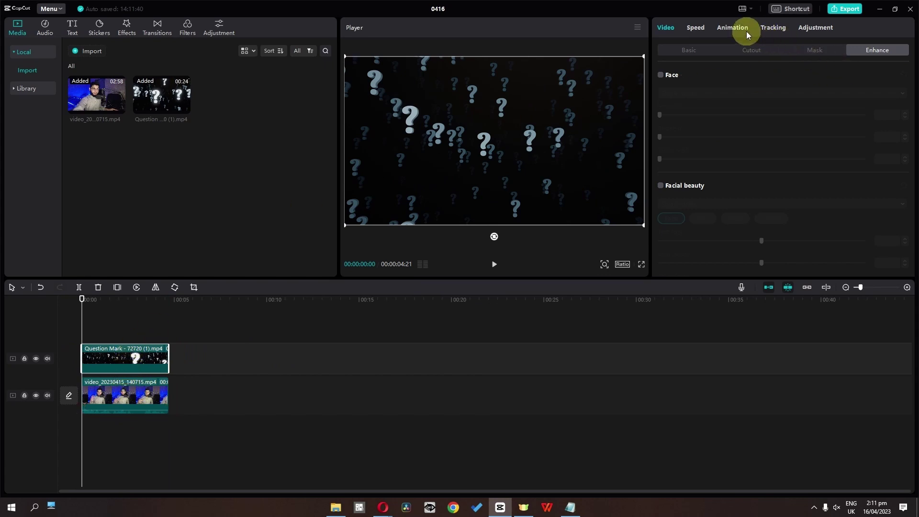
- Adjust the overlay: lower saturation, brightness 17, shadows 13, sharpen 18
{"action": "left_click", "coordinate": [808, 28]}
{"action": "left_click_drag", "start_coordinate": [757, 254], "coordinate": [624, 253]}
{"action": "scroll", "coordinate": [696, 161], "scroll_direction": "down", "scroll_amount": 5}
{"action": "scroll", "coordinate": [697, 161], "scroll_direction": "up", "scroll_amount": 1}
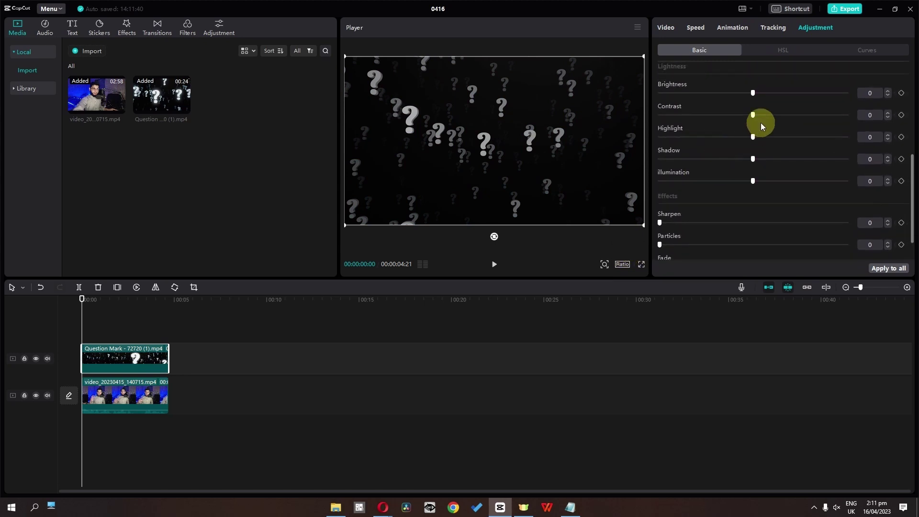
{"action": "left_click_drag", "start_coordinate": [759, 95], "coordinate": [768, 116]}
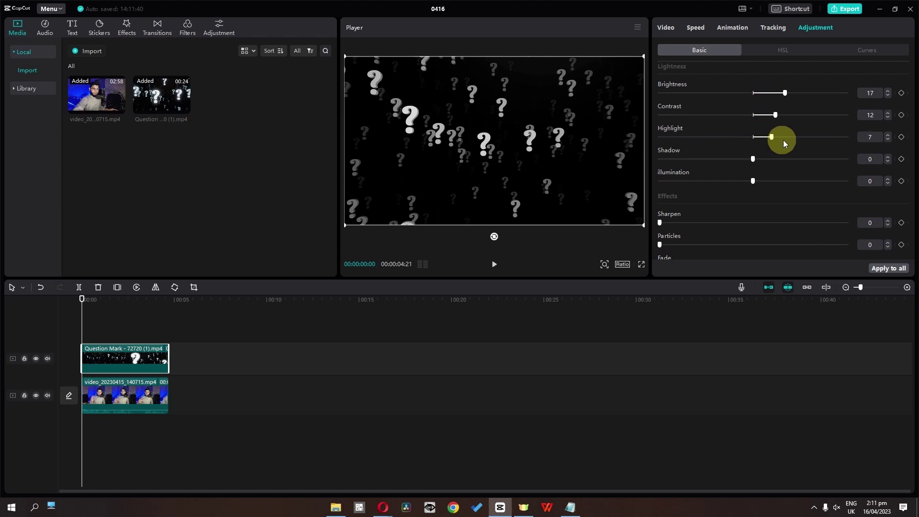
{"action": "left_click_drag", "start_coordinate": [755, 159], "coordinate": [737, 181]}
{"action": "scroll", "coordinate": [754, 181], "scroll_direction": "down", "scroll_amount": 6}
{"action": "left_click_drag", "start_coordinate": [660, 223], "coordinate": [685, 222]}
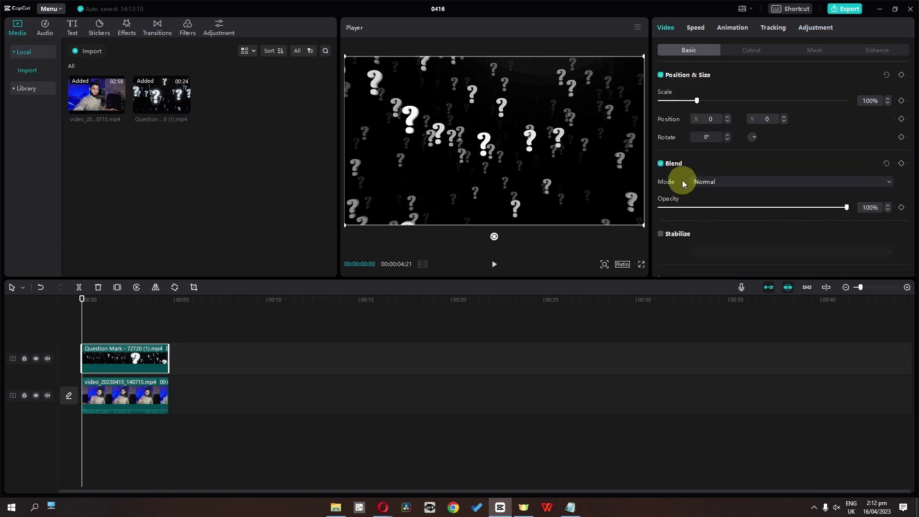
- Set the overlay's blend mode to Screen and preview it
{"action": "left_click", "coordinate": [712, 177]}
{"action": "left_click", "coordinate": [720, 227]}
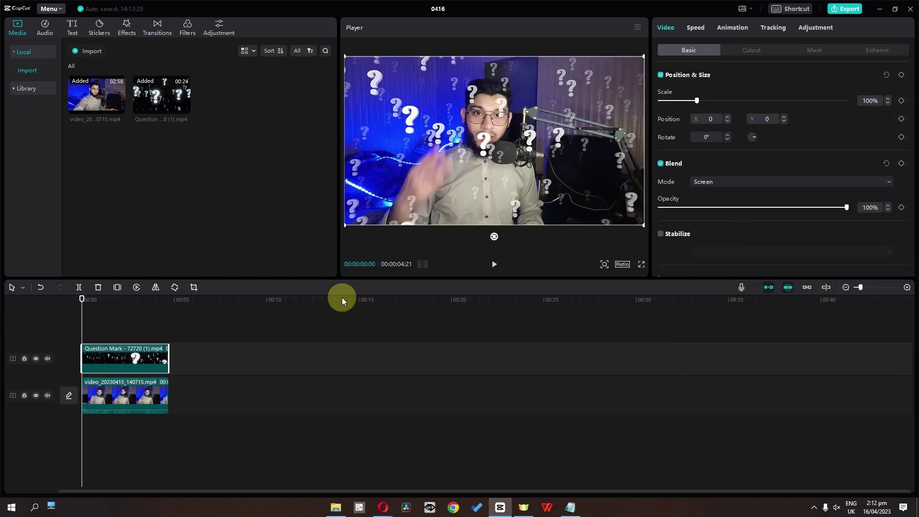
{"action": "key", "text": "space"}
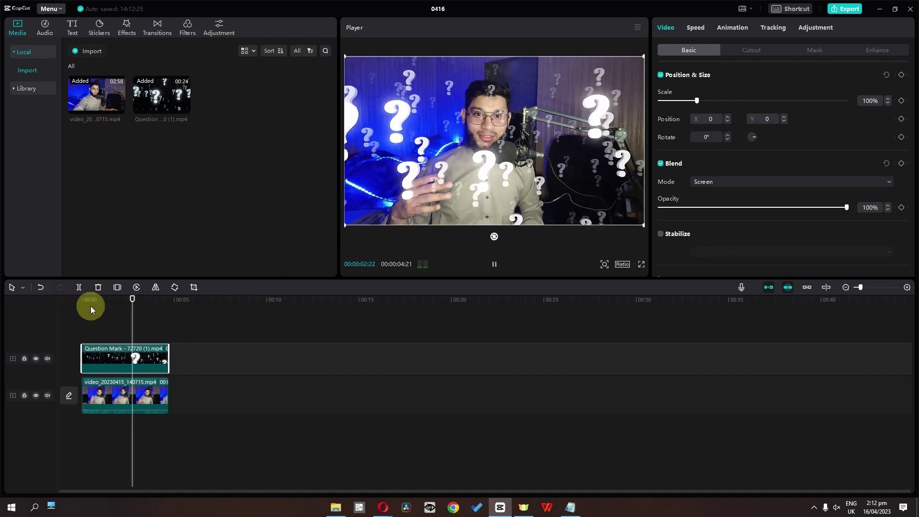
{"action": "key", "text": "space"}
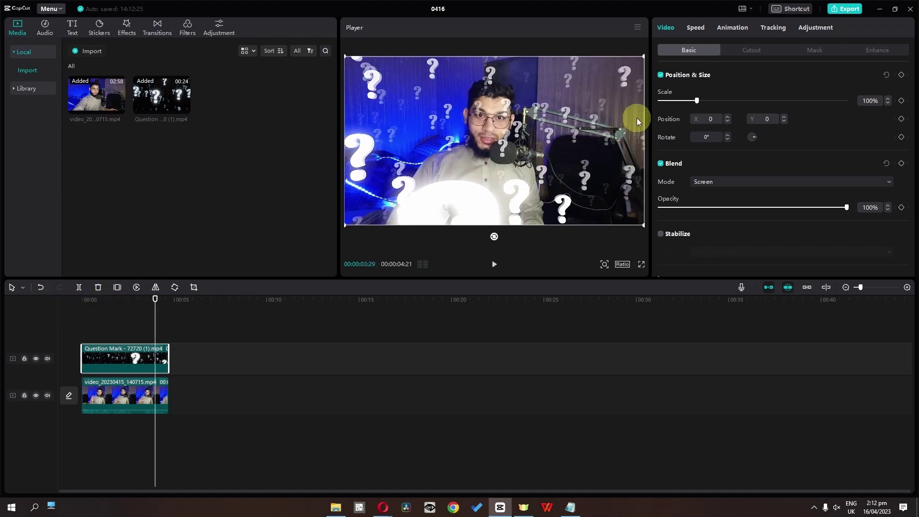
- Slow the overlay to 0.68x with Smooth slow-mo enabled, then replay from the start
{"action": "left_click", "coordinate": [696, 27]}
{"action": "left_click_drag", "start_coordinate": [162, 346], "coordinate": [209, 346]}
{"action": "left_click", "coordinate": [94, 301]}
{"action": "left_click", "coordinate": [122, 351]}
{"action": "key", "text": "space"}
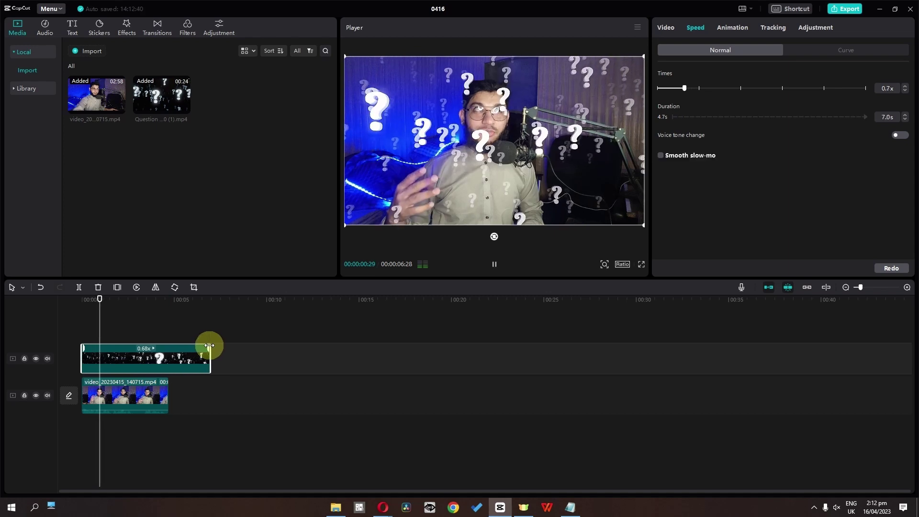
{"action": "key", "text": "space"}
{"action": "left_click", "coordinate": [662, 158]}
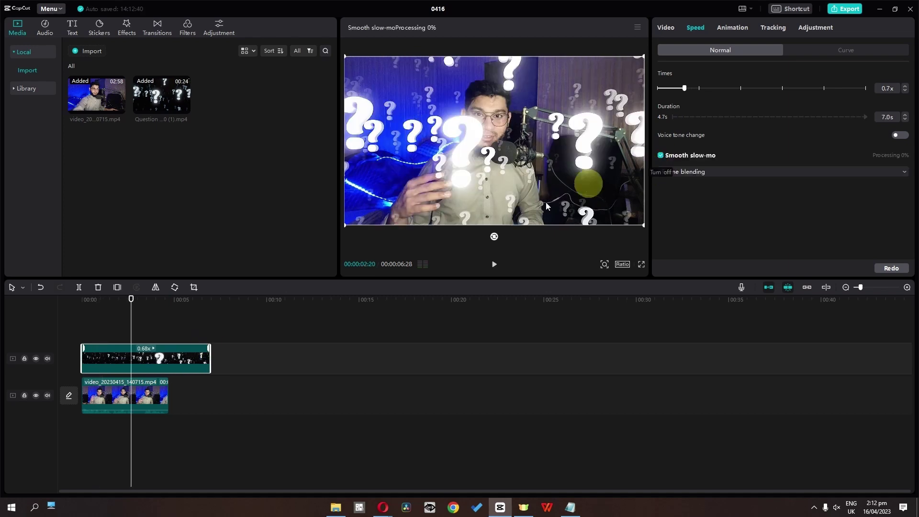
{"action": "left_click", "coordinate": [80, 301]}
{"action": "key", "text": "space"}
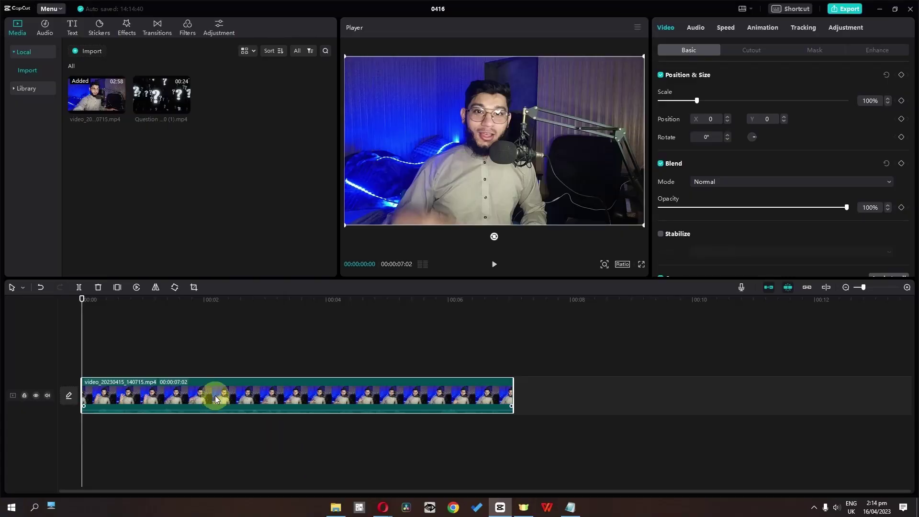
- Enable voice effects on the speaker clip and choose Tremble
{"action": "left_click", "coordinate": [696, 30]}
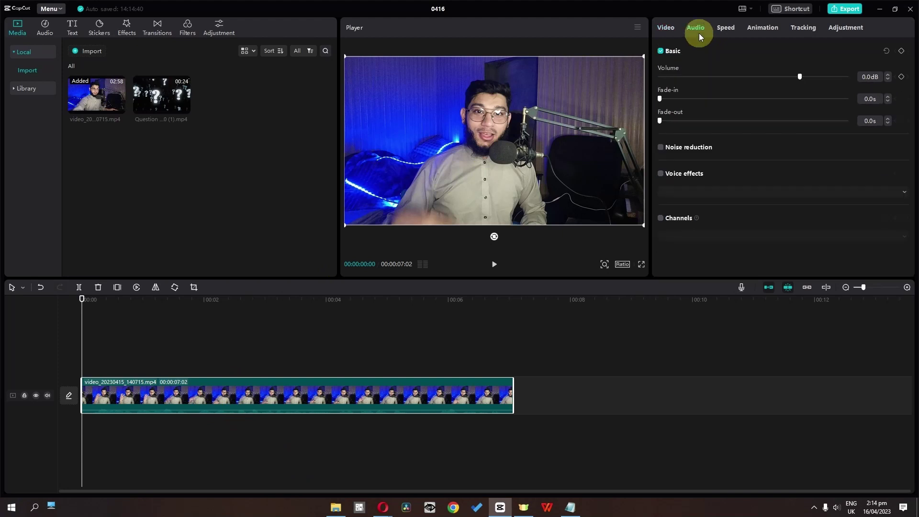
{"action": "left_click", "coordinate": [661, 174]}
{"action": "left_click", "coordinate": [711, 194]}
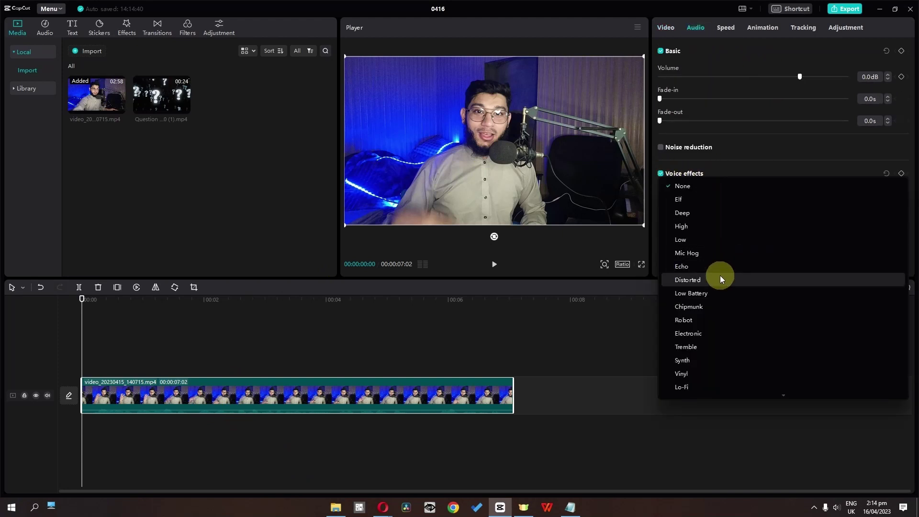
{"action": "left_click", "coordinate": [705, 346]}
- Preview the Tremble voice, then replay the video from the start
{"action": "key", "text": "space"}
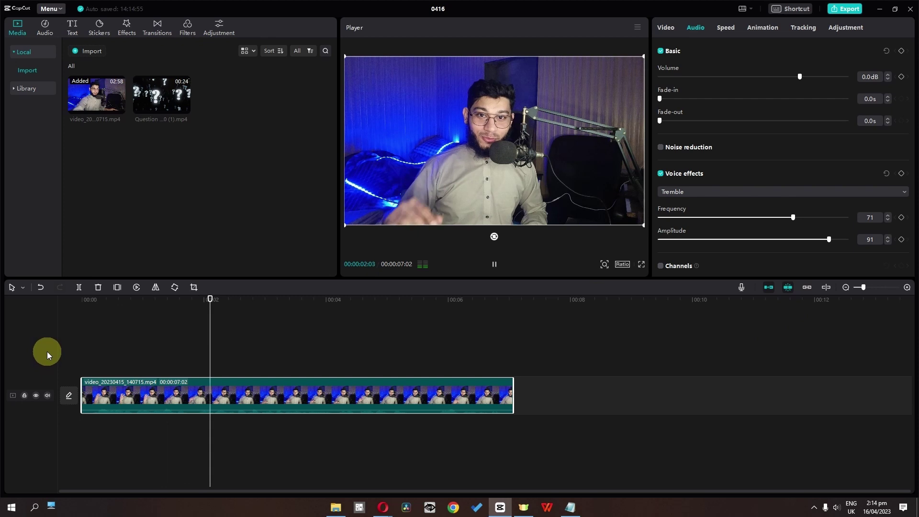
{"action": "key", "text": "space"}
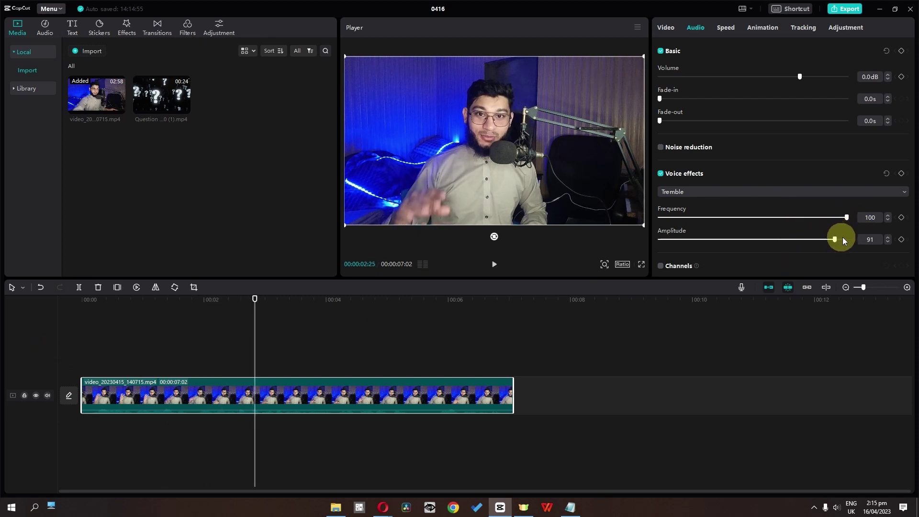
{"action": "left_click", "coordinate": [250, 300]}
{"action": "key", "text": "Home"}
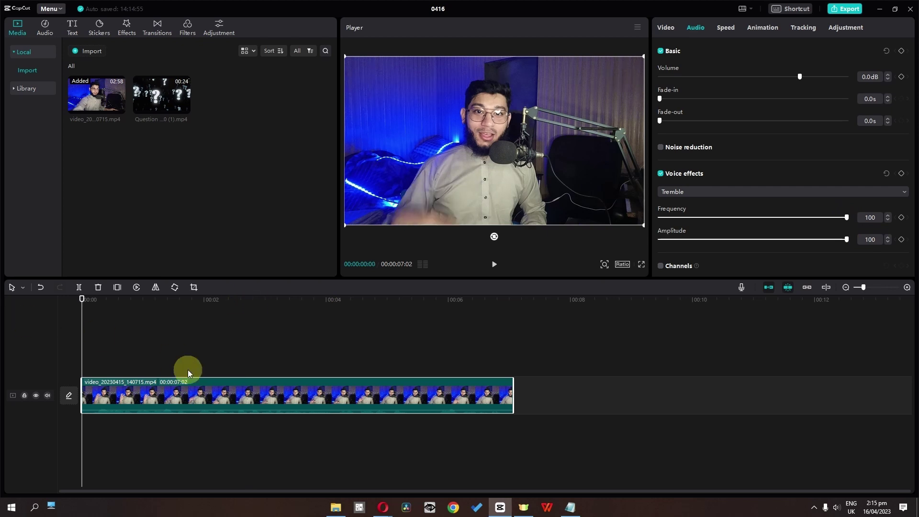
{"action": "key", "text": "space"}
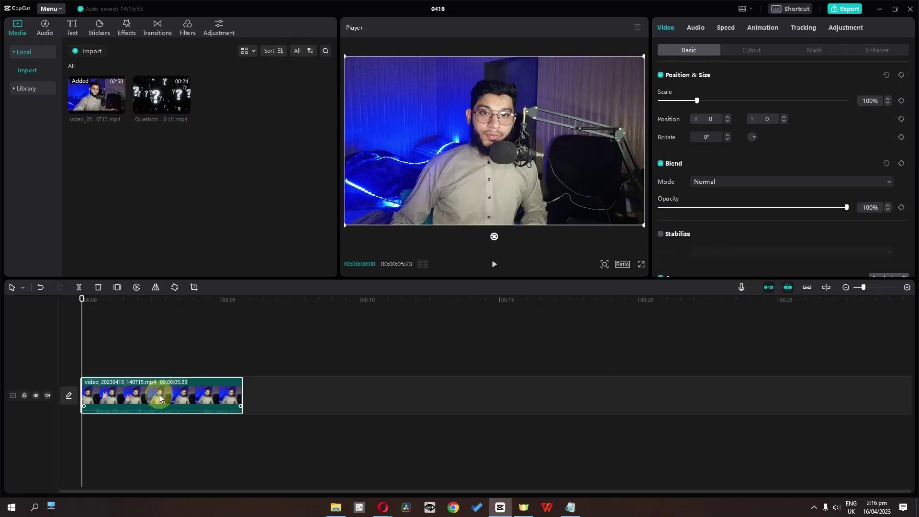
- Drop the speaker clip's saturation to -50 to make it black and white
{"action": "left_click", "coordinate": [840, 29]}
{"action": "scroll", "coordinate": [732, 181], "scroll_direction": "down", "scroll_amount": 5}
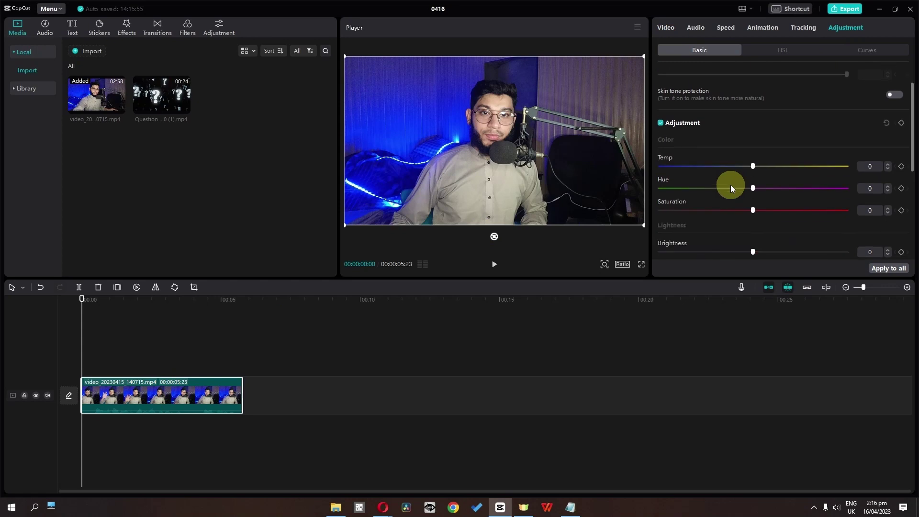
{"action": "scroll", "coordinate": [750, 165], "scroll_direction": "up", "scroll_amount": 5}
{"action": "left_click_drag", "start_coordinate": [752, 156], "coordinate": [631, 157]}
- Lower brightness to -6, highlight and illumination to -9, and add particles 25, fade, and sharpening
{"action": "scroll", "coordinate": [761, 182], "scroll_direction": "down", "scroll_amount": 3}
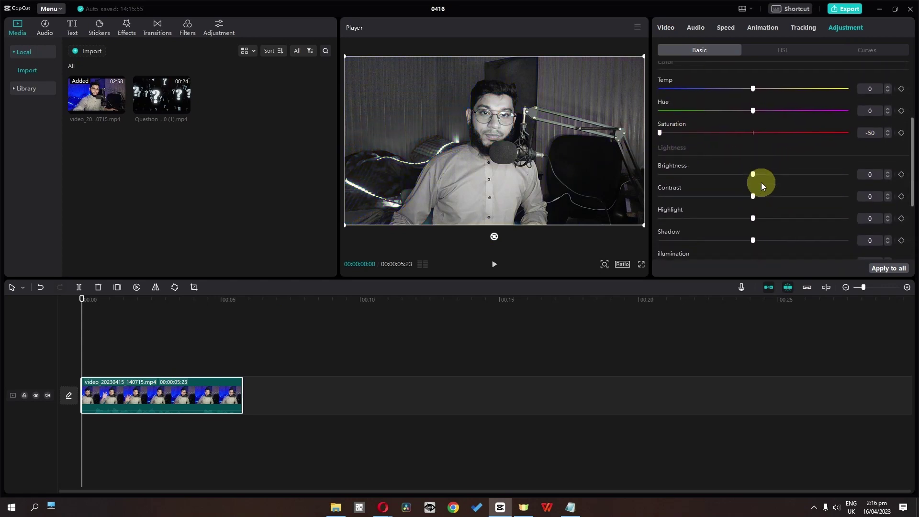
{"action": "left_click_drag", "start_coordinate": [754, 164], "coordinate": [741, 163]}
{"action": "left_click_drag", "start_coordinate": [753, 207], "coordinate": [732, 219]}
{"action": "scroll", "coordinate": [750, 220], "scroll_direction": "down", "scroll_amount": 2}
{"action": "scroll", "coordinate": [733, 219], "scroll_direction": "down", "scroll_amount": 2}
{"action": "left_click_drag", "start_coordinate": [660, 246], "coordinate": [692, 233]}
{"action": "scroll", "coordinate": [703, 243], "scroll_direction": "down", "scroll_amount": 2}
{"action": "left_click_drag", "start_coordinate": [660, 190], "coordinate": [676, 189]}
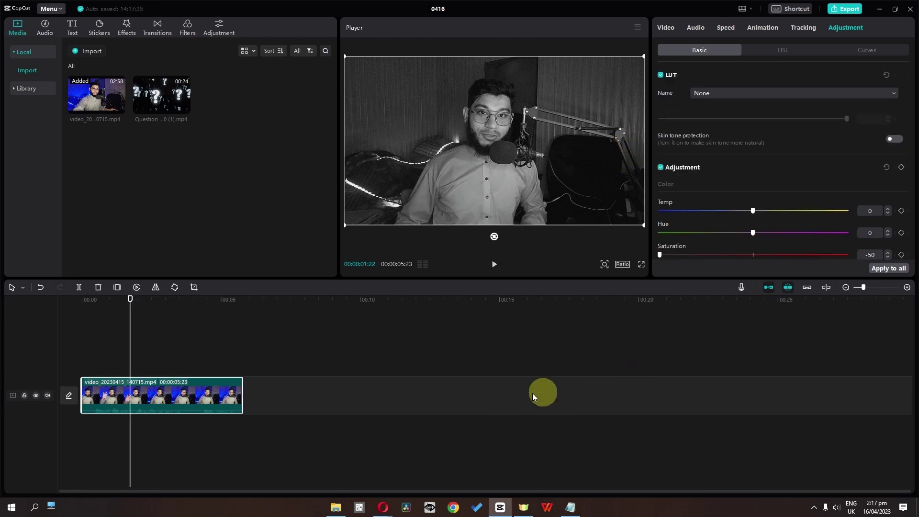
- Enable voice effects on the speaker clip and choose Echo
{"action": "left_click", "coordinate": [698, 27]}
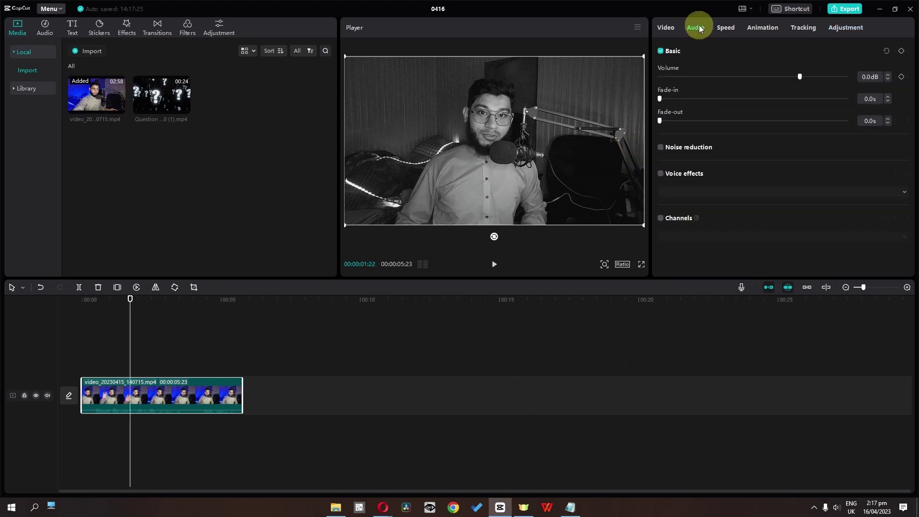
{"action": "left_click", "coordinate": [660, 174]}
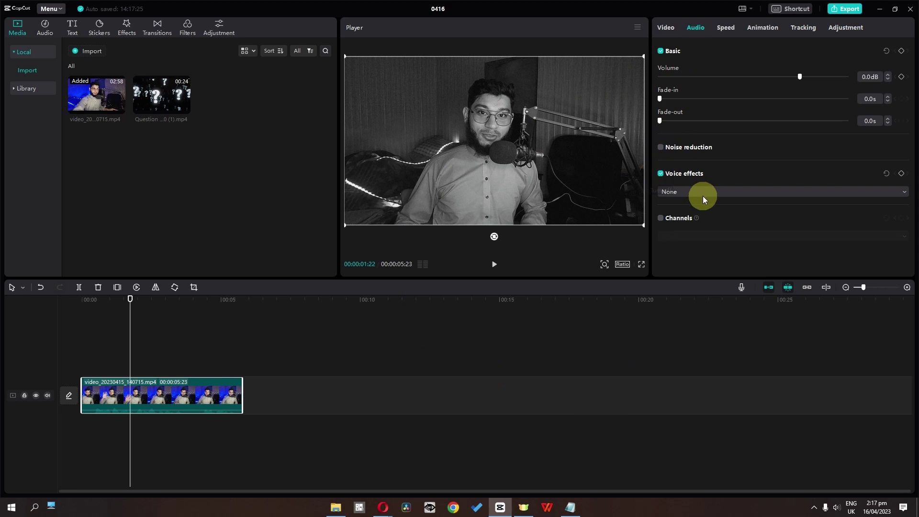
{"action": "left_click", "coordinate": [702, 194]}
{"action": "left_click", "coordinate": [702, 268]}
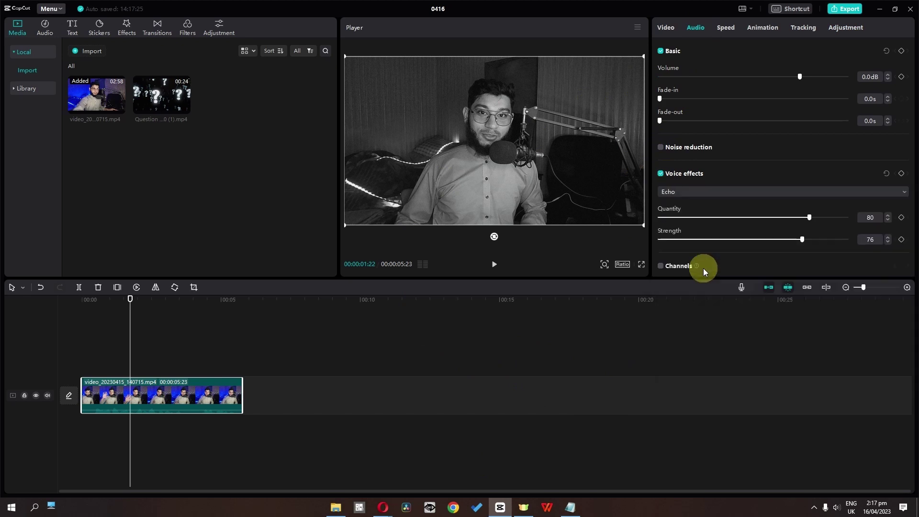
- Set echo quantity to 11 and strength to 50, then play from the start to preview
{"action": "left_click", "coordinate": [855, 221]}
{"action": "type", "text": "11"}
{"action": "key", "text": "Return"}
{"action": "left_click", "coordinate": [870, 239]}
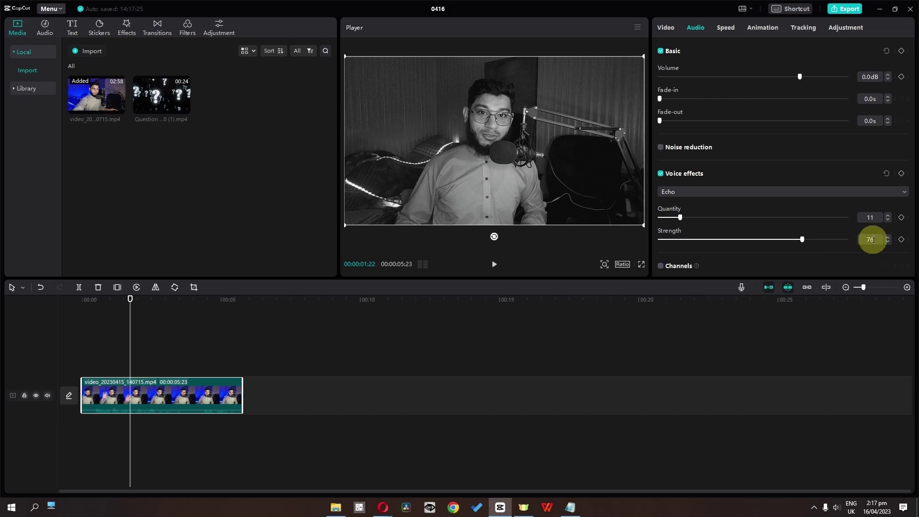
{"action": "type", "text": "50"}
{"action": "key", "text": "Return"}
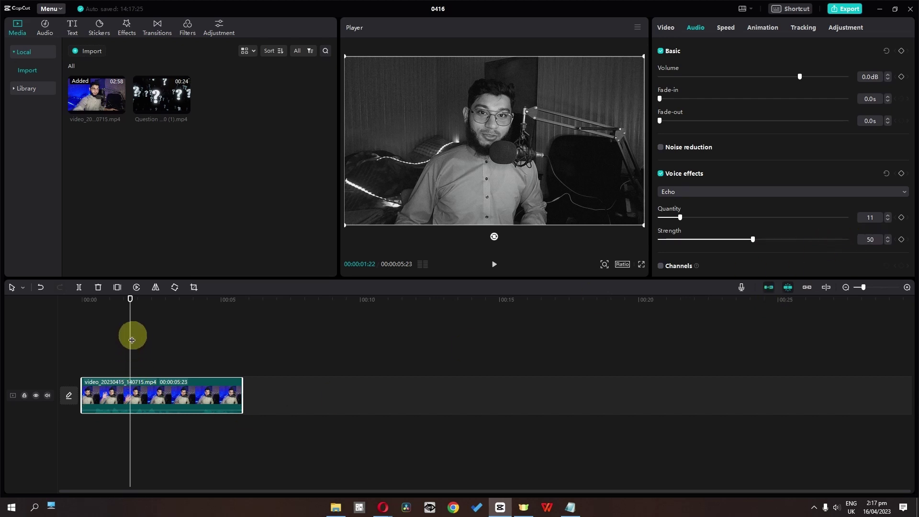
{"action": "left_click", "coordinate": [67, 335]}
{"action": "key", "text": "space"}
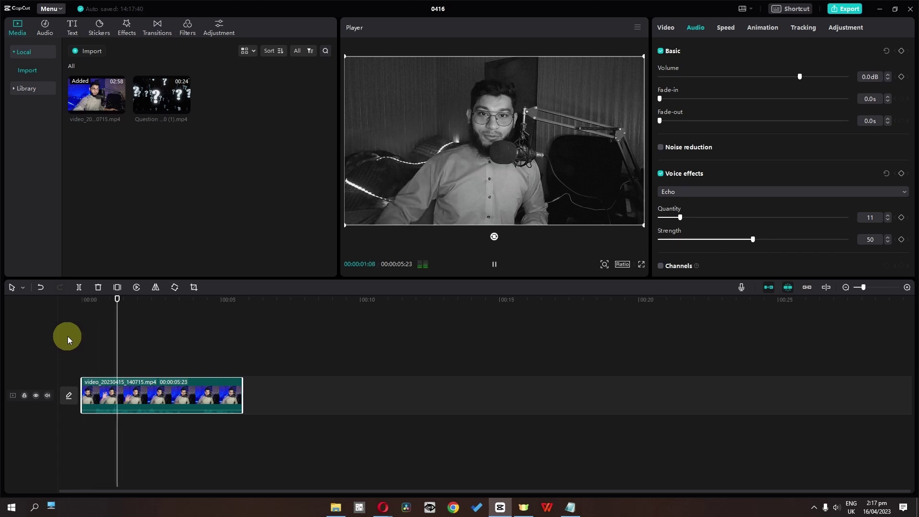